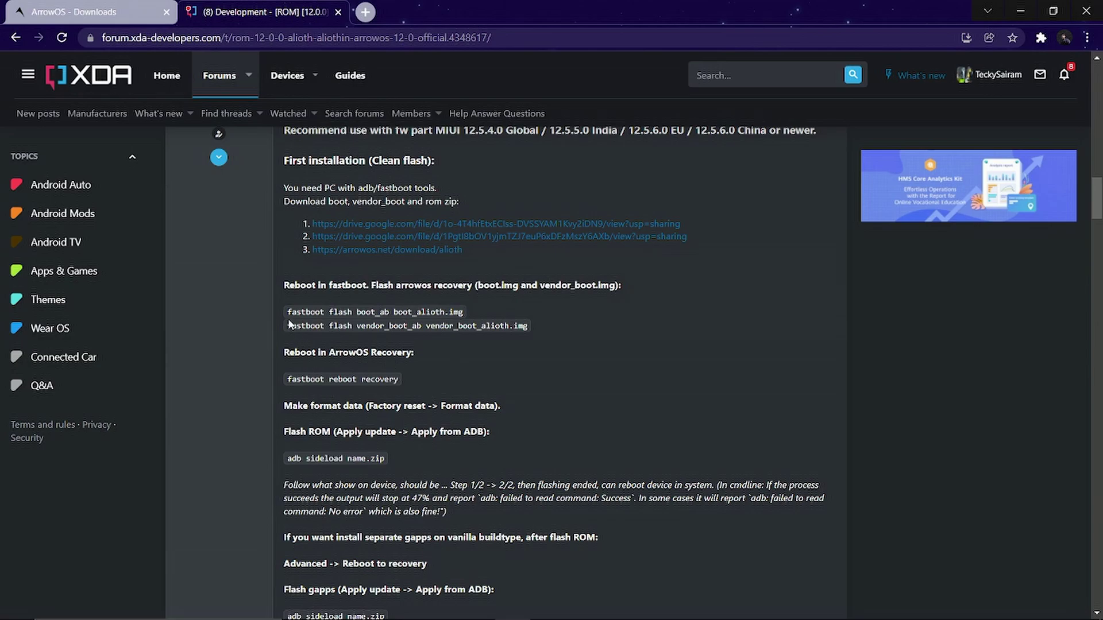
Step: Copy the 'fastboot flash boot_ab boot_alioth.img' command from the XDA guide
{"action": "mouse_move", "coordinate": [289, 324]}
{"action": "left_mouse_down"}
{"action": "mouse_move", "coordinate": [529, 328]}
{"action": "mouse_move", "coordinate": [378, 313]}
{"action": "mouse_move", "coordinate": [287, 326]}
{"action": "left_mouse_up"}
{"action": "left_click", "coordinate": [542, 338]}
{"action": "scroll", "coordinate": [573, 352], "scroll_direction": "down", "scroll_amount": 1}
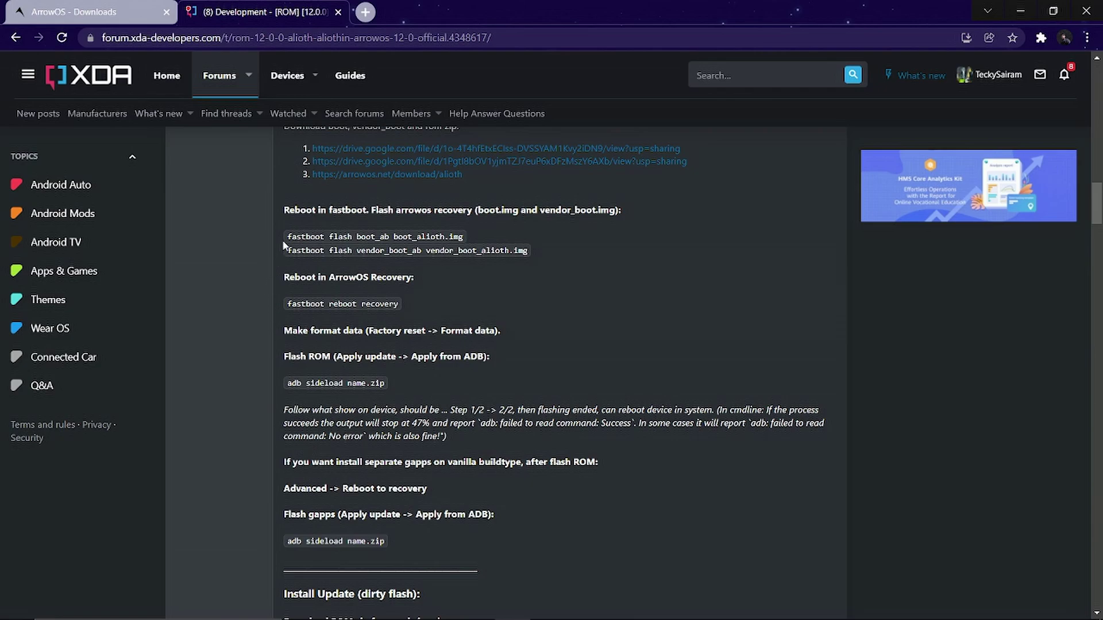
{"action": "left_click_drag", "start_coordinate": [285, 237], "coordinate": [475, 242]}
{"action": "key", "text": "ctrl+c"}
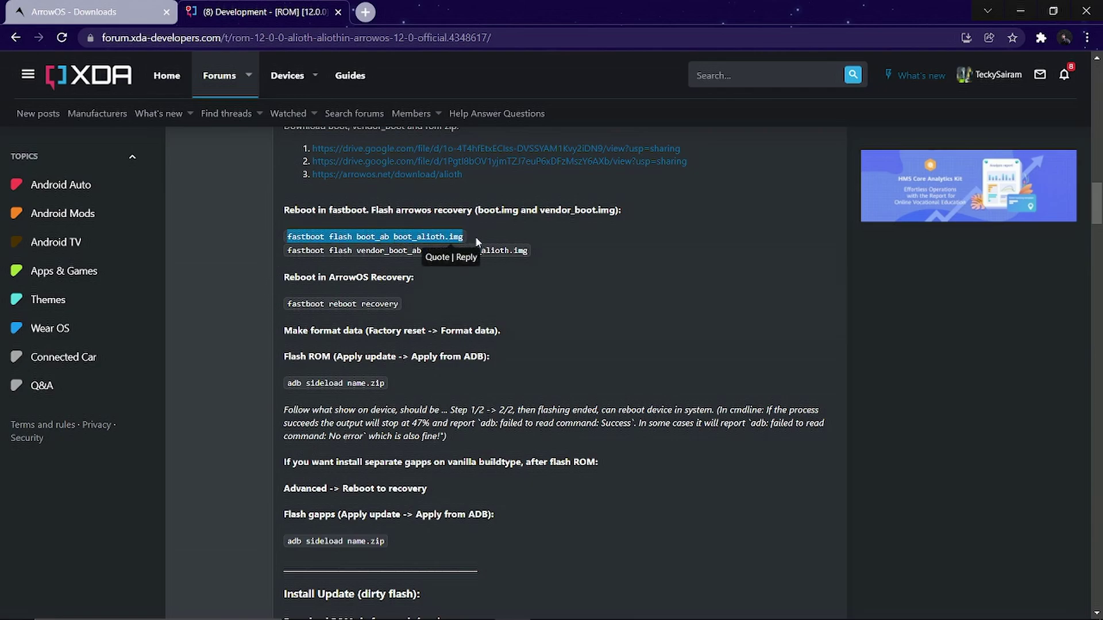
{"action": "key", "text": "alt+Tab"}
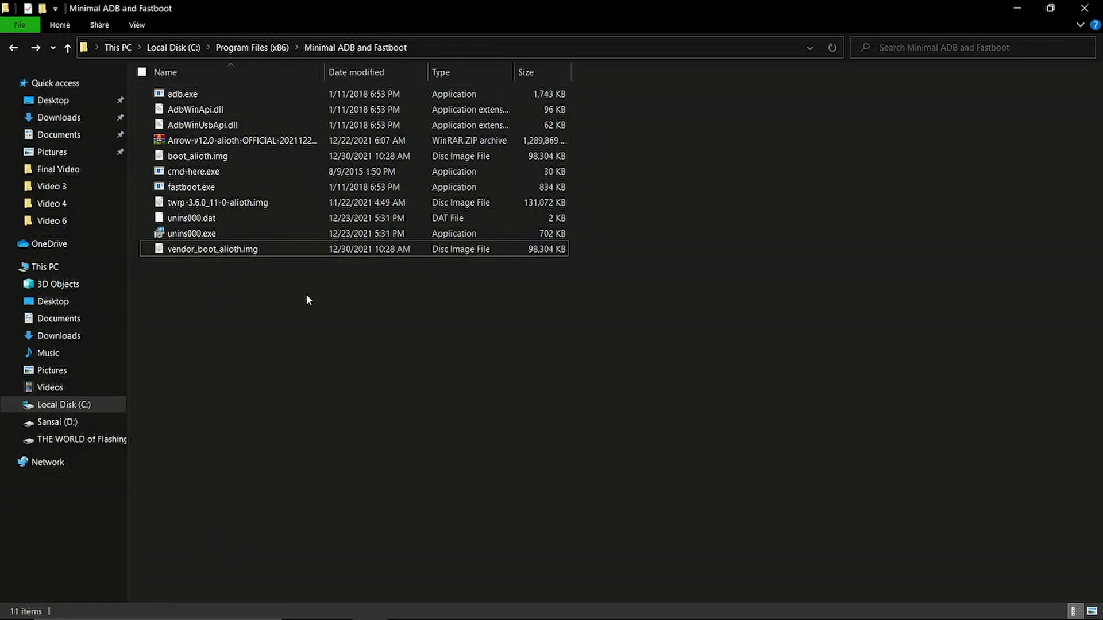
Step: Open a command prompt in the Minimal ADB and Fastboot folder and run 'fastboot devices'
{"action": "double_click", "coordinate": [378, 172]}
{"action": "type", "text": "fastboot devices"}
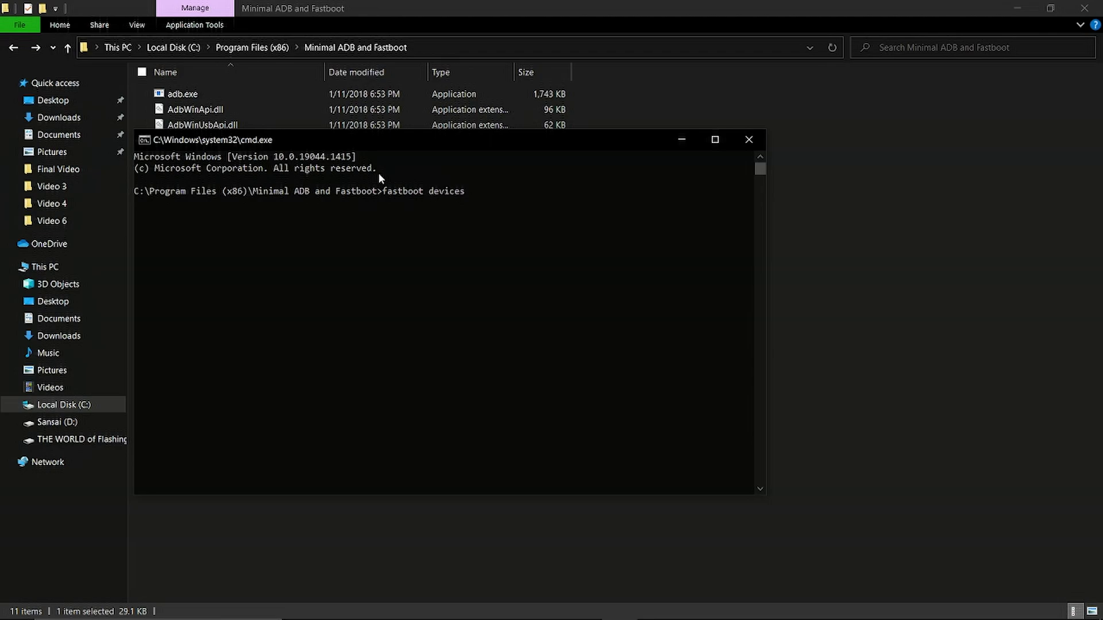
{"action": "key", "text": "Return"}
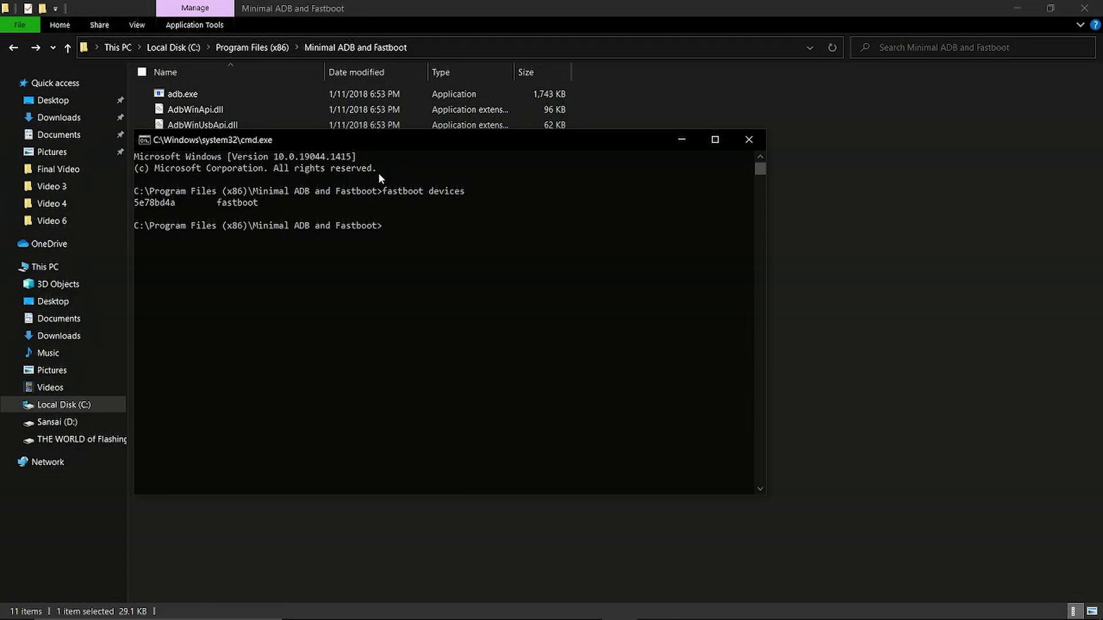
Step: Flash boot_alioth.img to boot_ab, rerunning the command after the first attempt fails
{"action": "key", "text": "ctrl+v"}
{"action": "key", "text": "Return"}
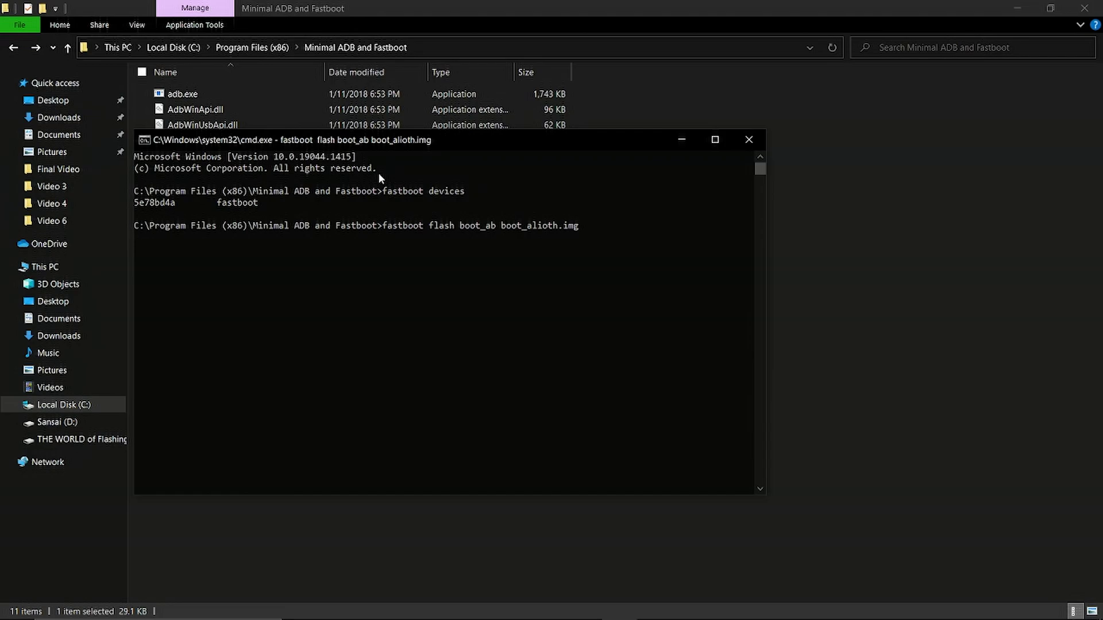
{"action": "key", "text": "Up"}
{"action": "key", "text": "Return"}
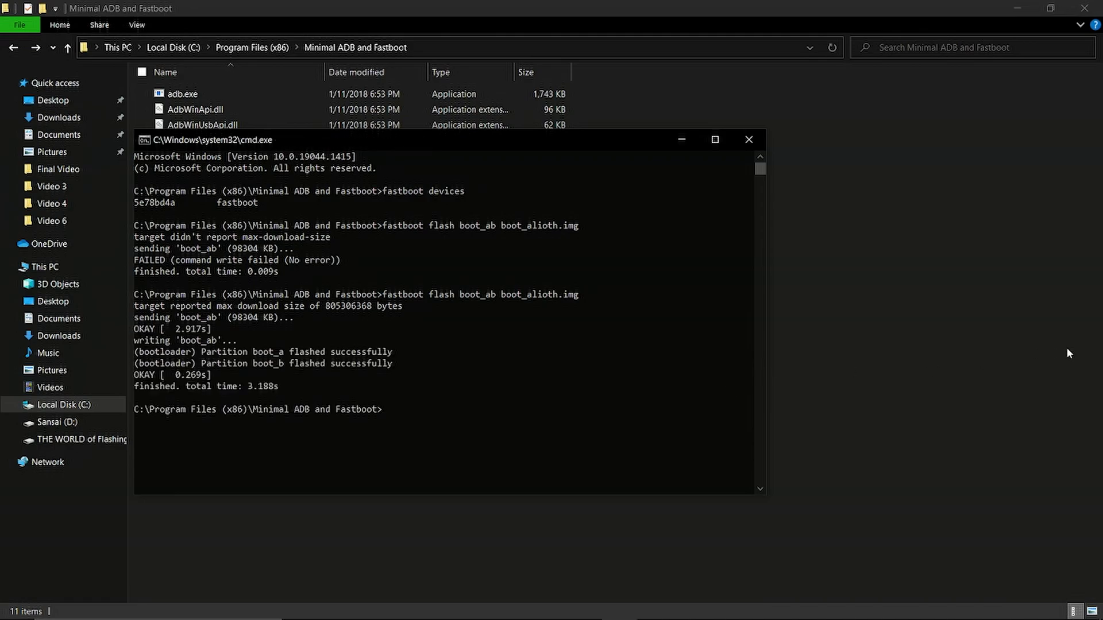
{"action": "key", "text": "alt+F4"}
{"action": "key", "text": "alt+Tab"}
{"action": "key", "text": "alt+Tab"}
Step: Copy the vendor_boot_alioth.img flash command from the XDA post and run it
{"action": "triple_click", "coordinate": [334, 251]}
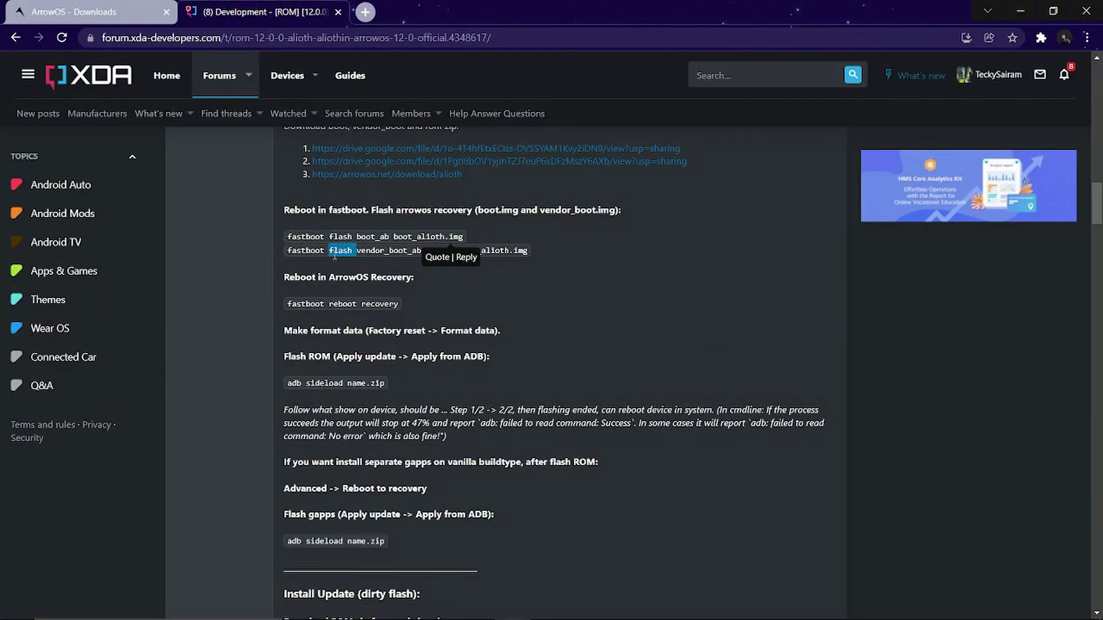
{"action": "left_click", "coordinate": [285, 250]}
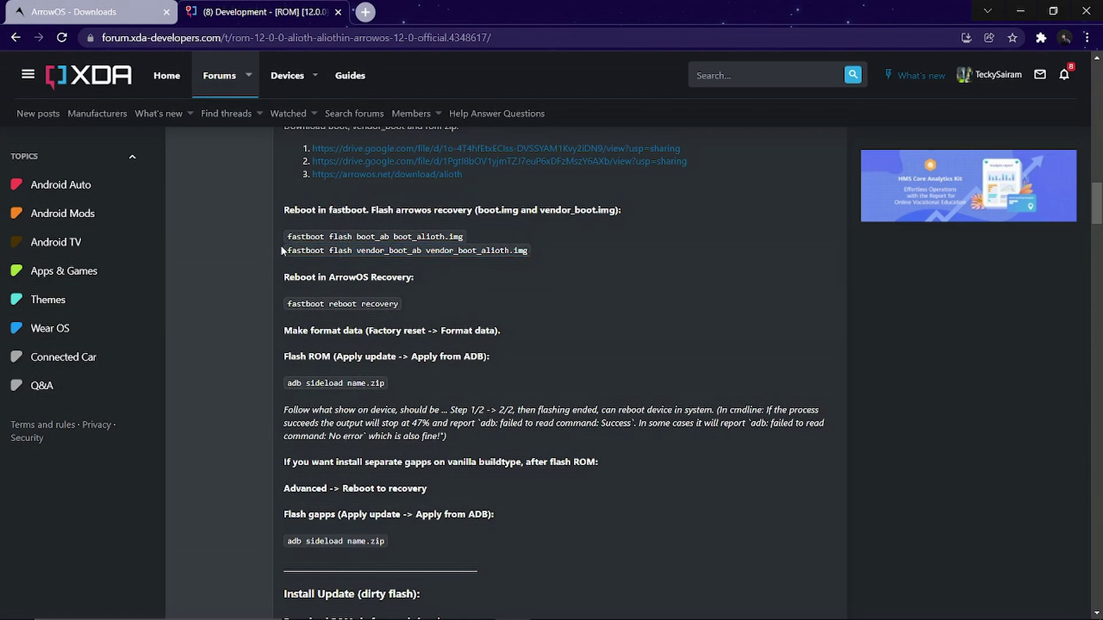
{"action": "left_click_drag", "start_coordinate": [285, 251], "coordinate": [533, 245]}
{"action": "key", "text": "ctrl+c"}
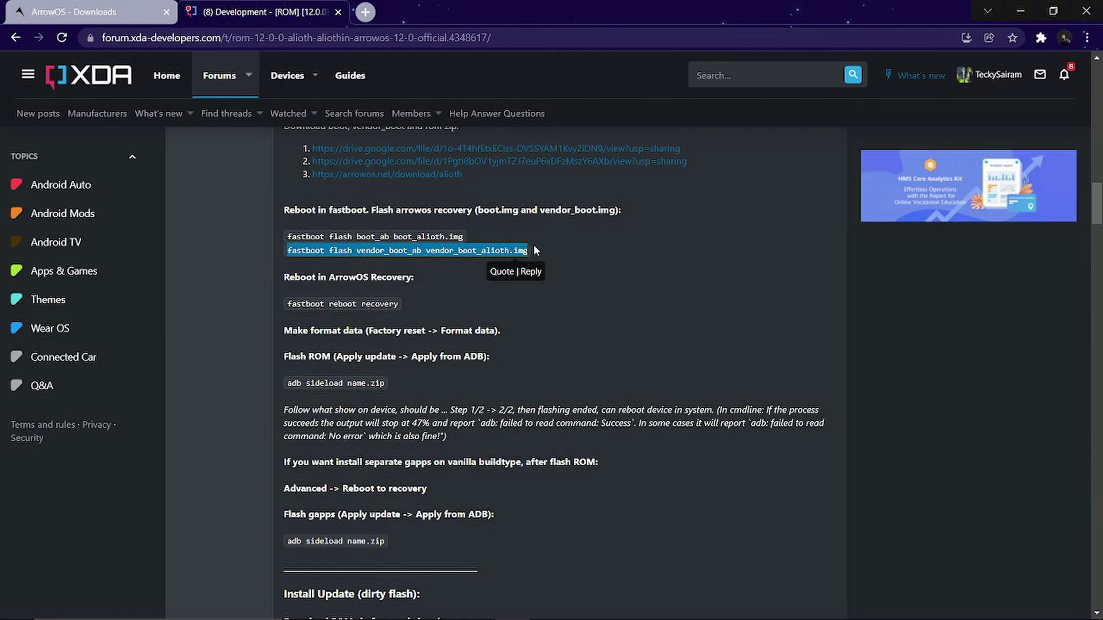
{"action": "key", "text": "alt+Tab"}
{"action": "key", "text": "alt+Tab"}
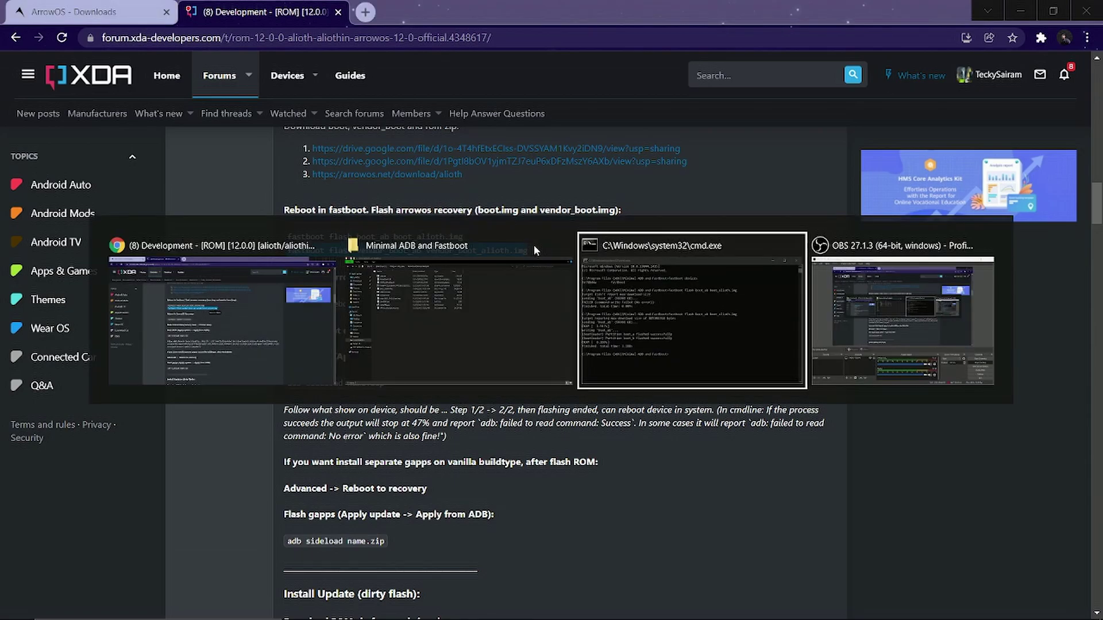
{"action": "key", "text": "ctrl+v"}
{"action": "key", "text": "Return"}
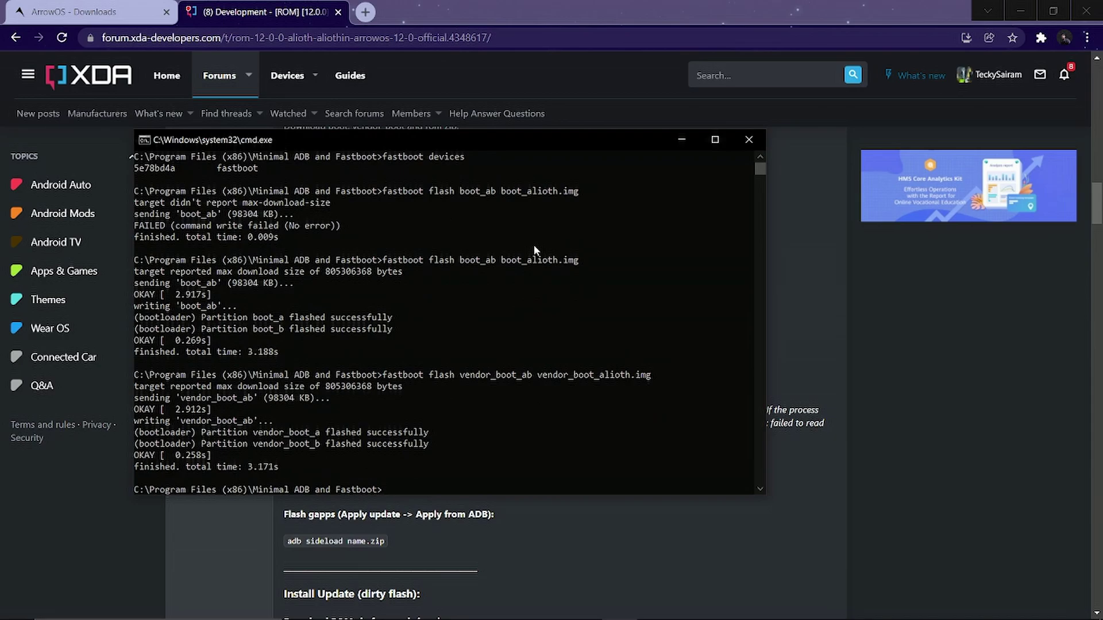
Step: Enter 'fastboot reboot recovery' at the prompt
{"action": "type", "text": "fA"}
{"action": "key", "text": "BackSpace"}
{"action": "key", "text": "BackSpace"}
{"action": "type", "text": "fastboot reboot recovery"}
Step: Run 'fastboot reboot recovery' and return to the XDA guide in Chrome
{"action": "key", "text": "Return"}
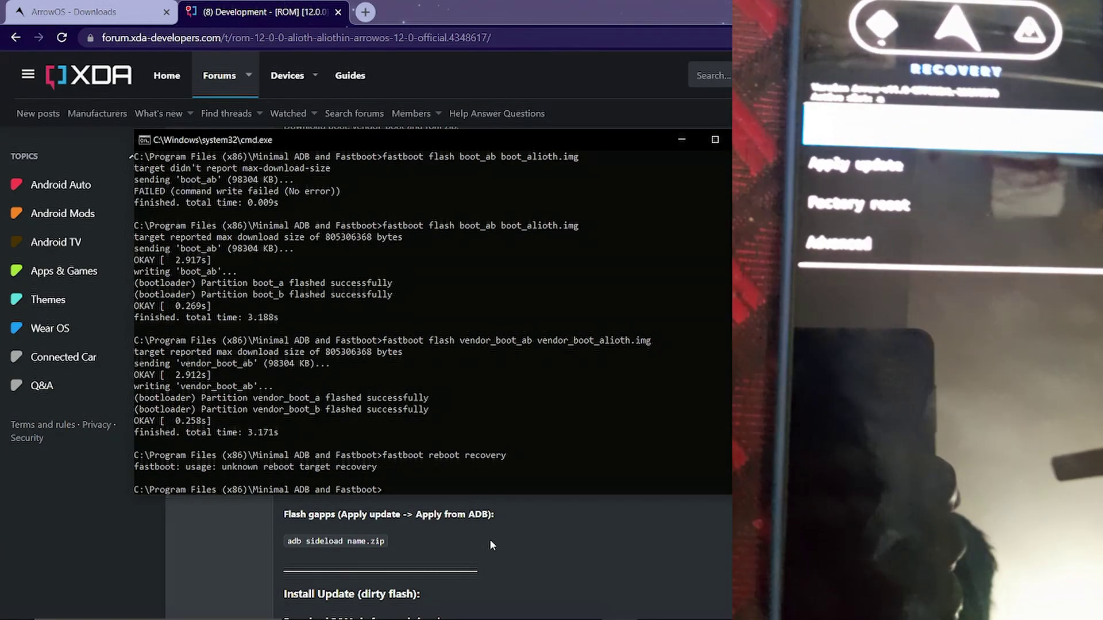
{"action": "left_click", "coordinate": [502, 548]}
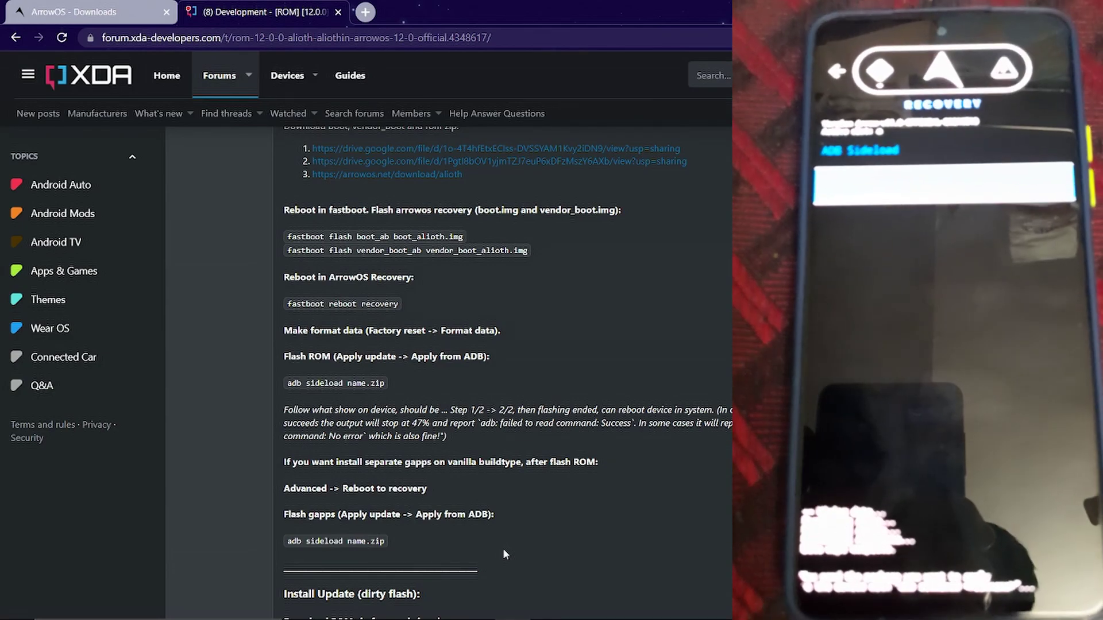
Step: Sideload Arrow-v12.0-alioth-OFFICIAL-20211222-GAPPS.zip with 'adb sideload', then reboot the phone from recovery
{"action": "key", "text": "alt+Tab"}
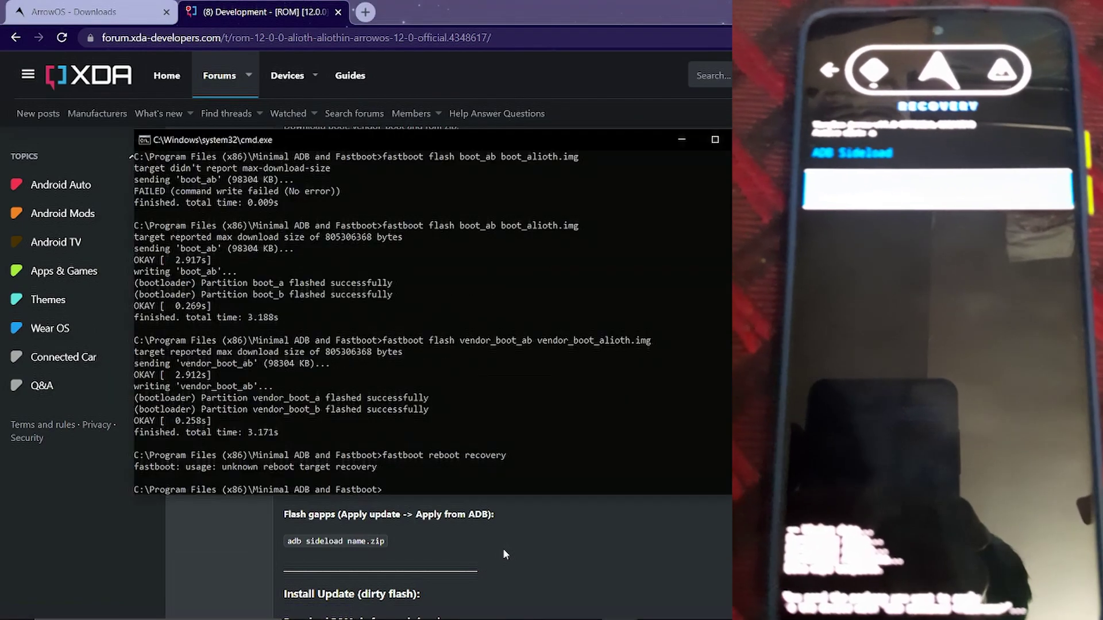
{"action": "type", "text": "ad"}
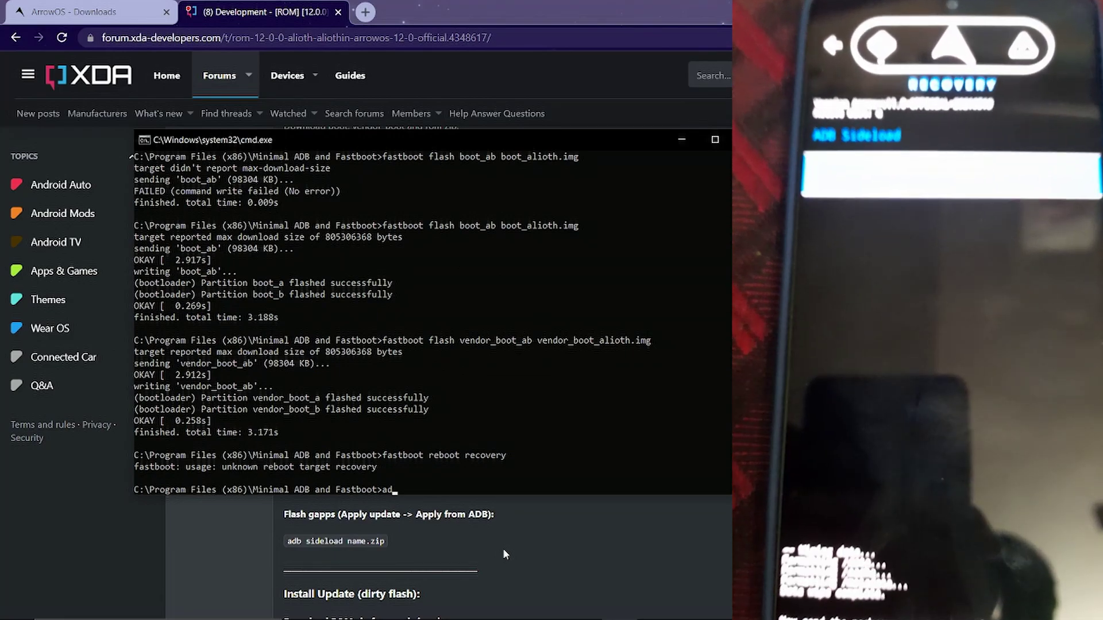
{"action": "type", "text": "b"}
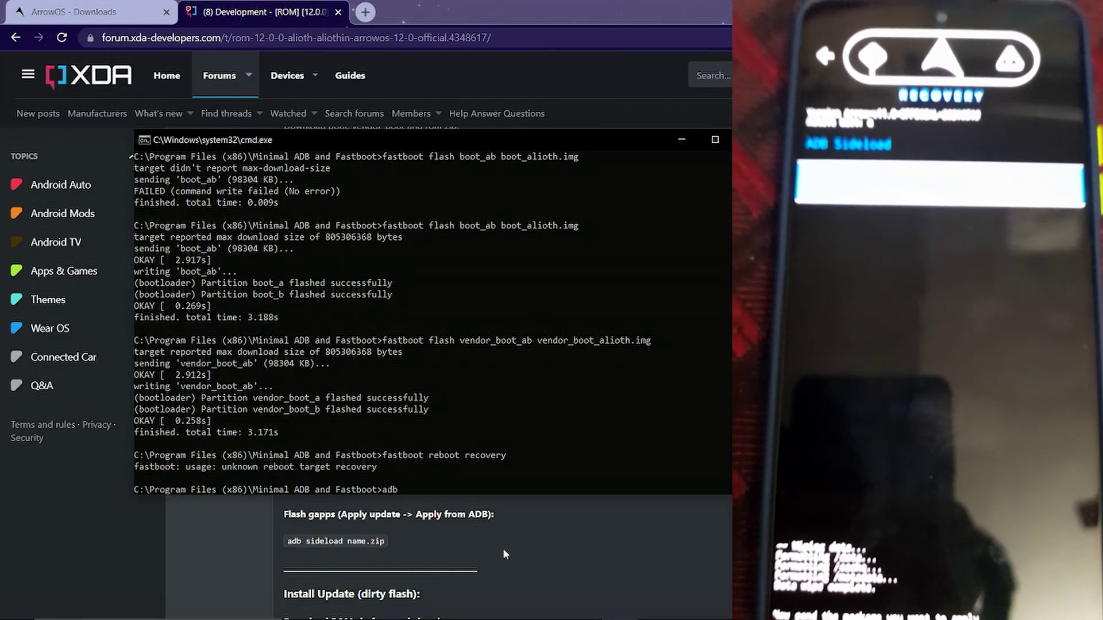
{"action": "type", "text": " side"}
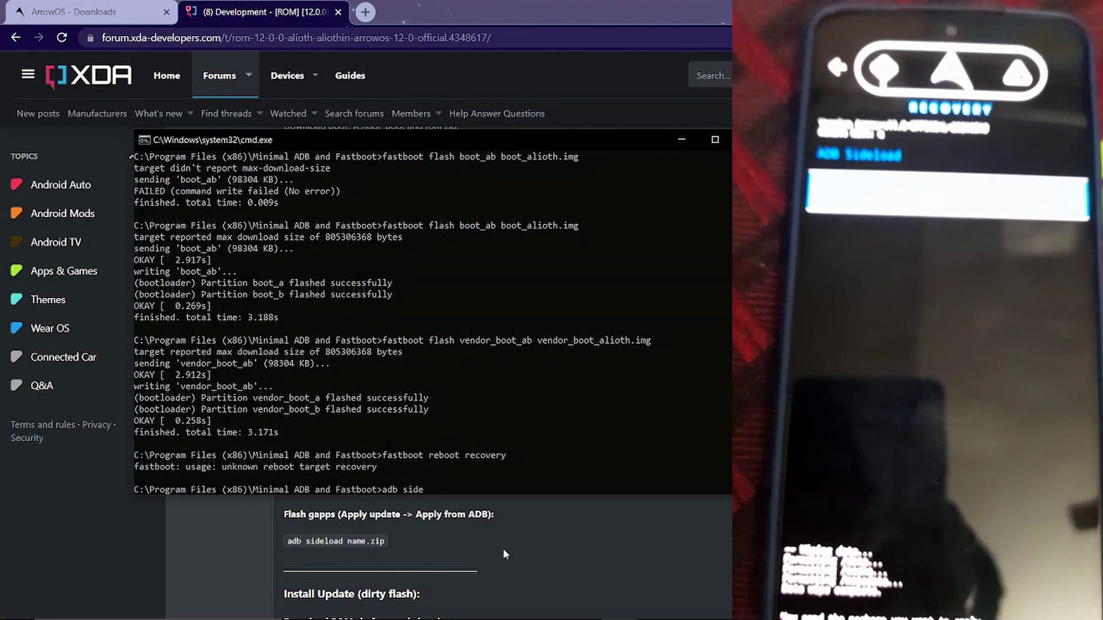
{"action": "type", "text": "load"}
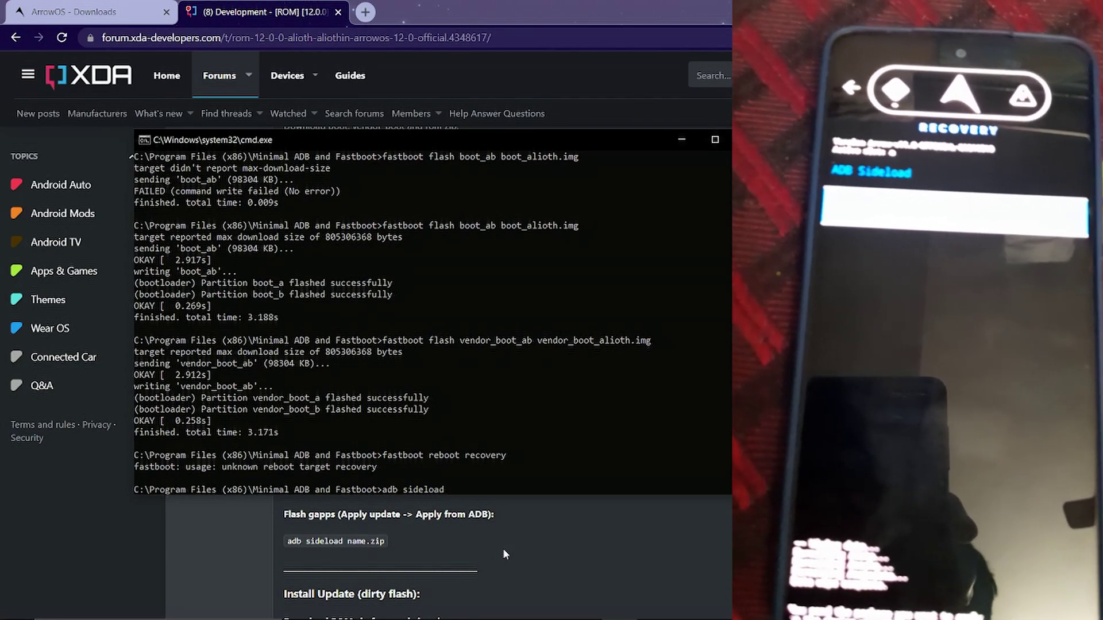
{"action": "key", "text": "alt+Tab"}
{"action": "key", "text": "alt+Tab"}
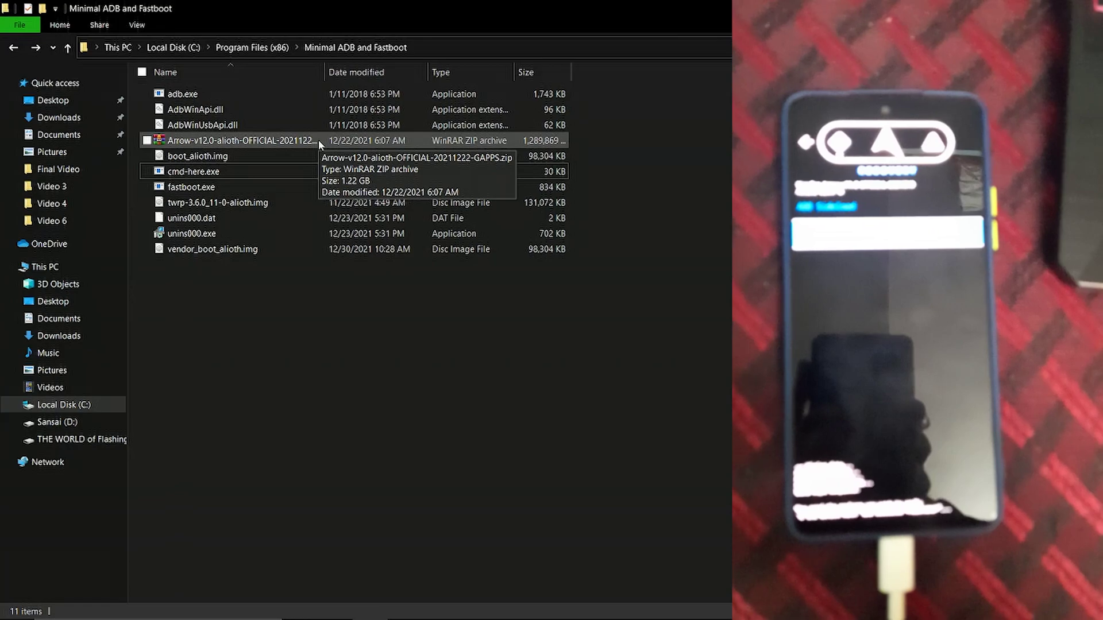
{"action": "left_click_drag", "start_coordinate": [318, 139], "coordinate": [605, 332]}
{"action": "key", "text": "alt+Tab"}
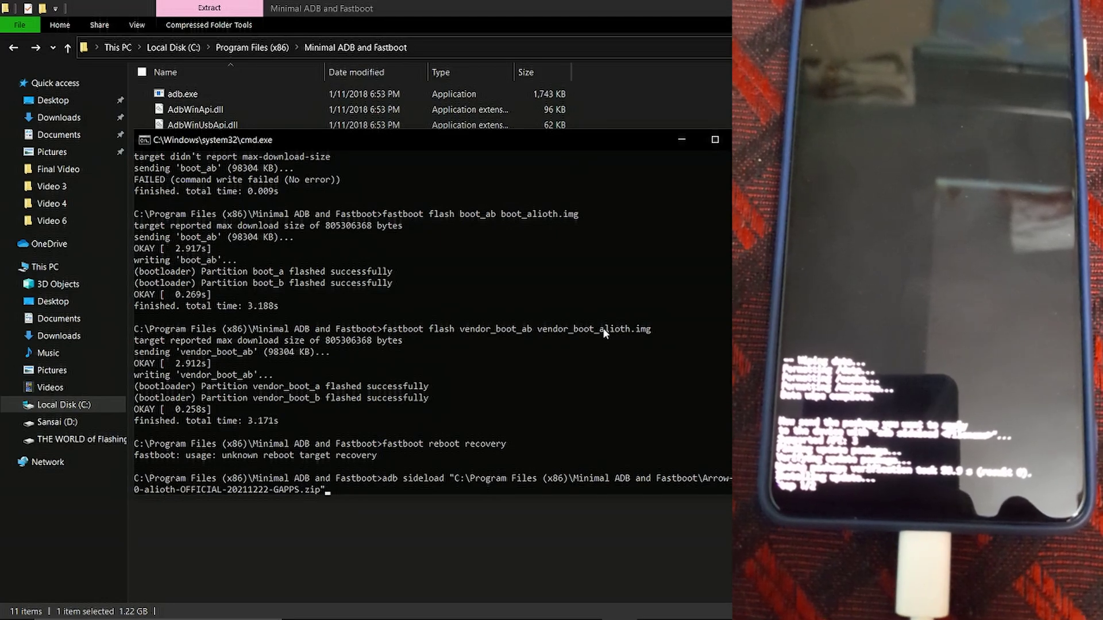
{"action": "key", "text": "Return"}
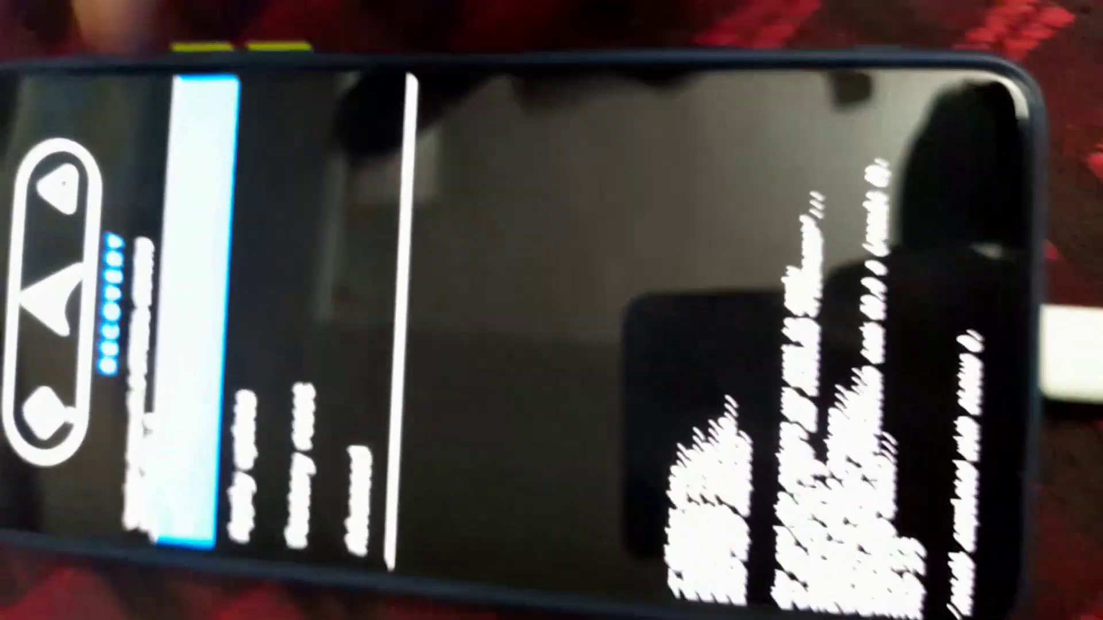
{"action": "left_click", "coordinate": [204, 207]}
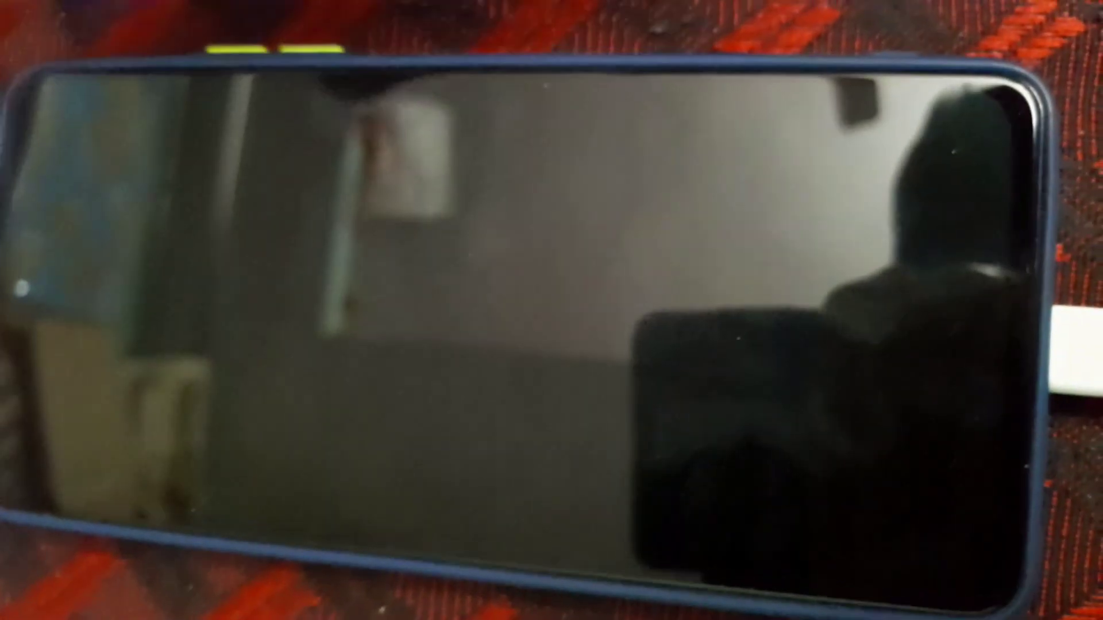